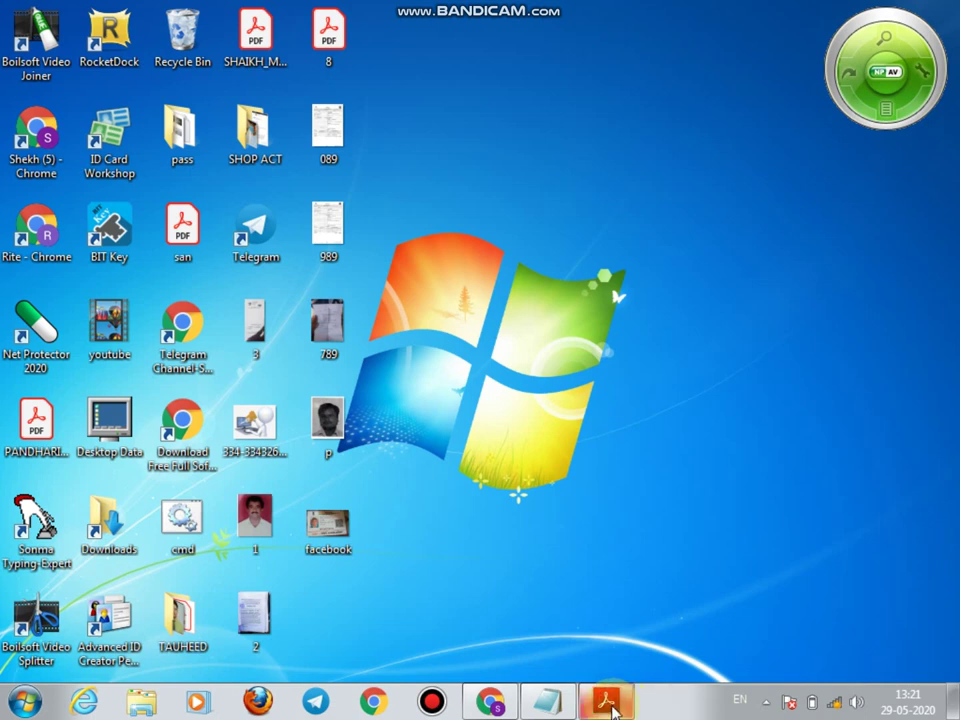
- Examine the taskbar and the Start menu, leaving the menu closed
mouse_move(605, 700)
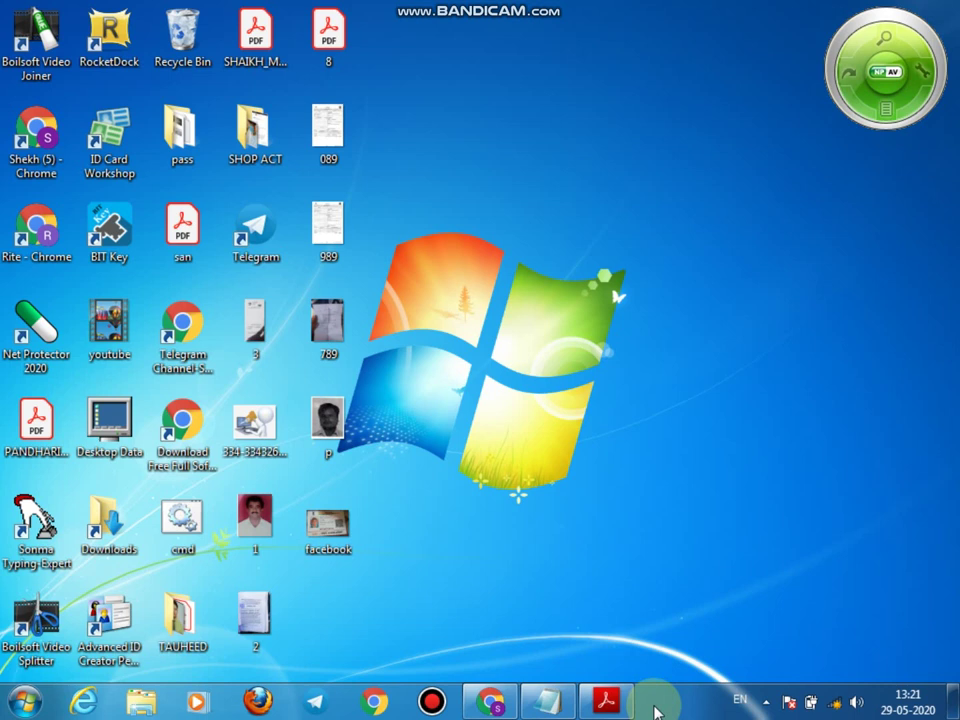
mouse_move(901, 704)
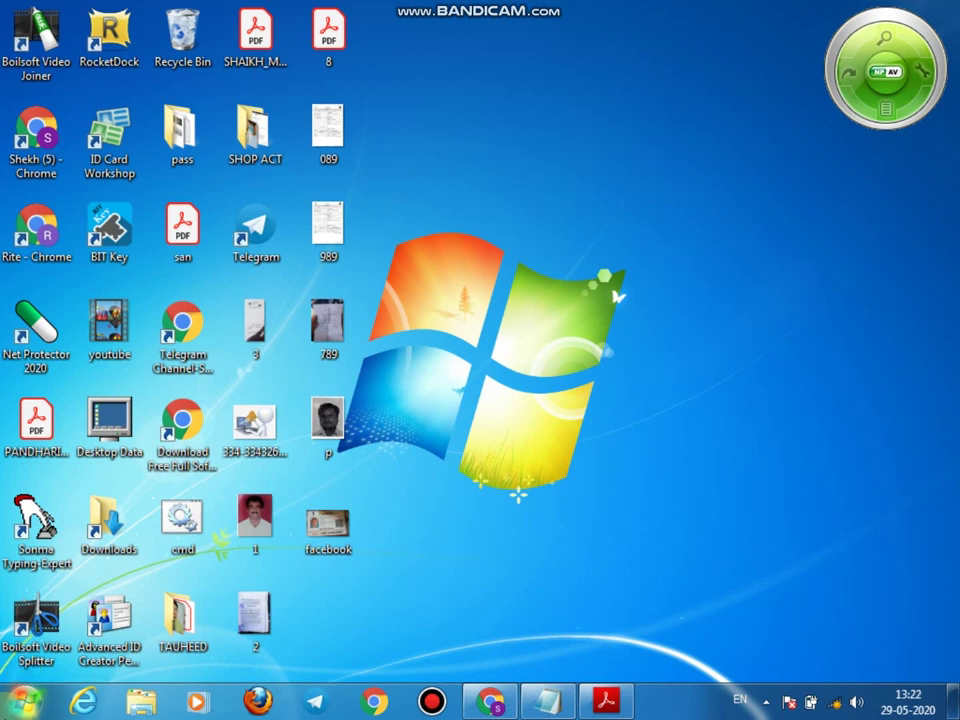
click(22, 705)
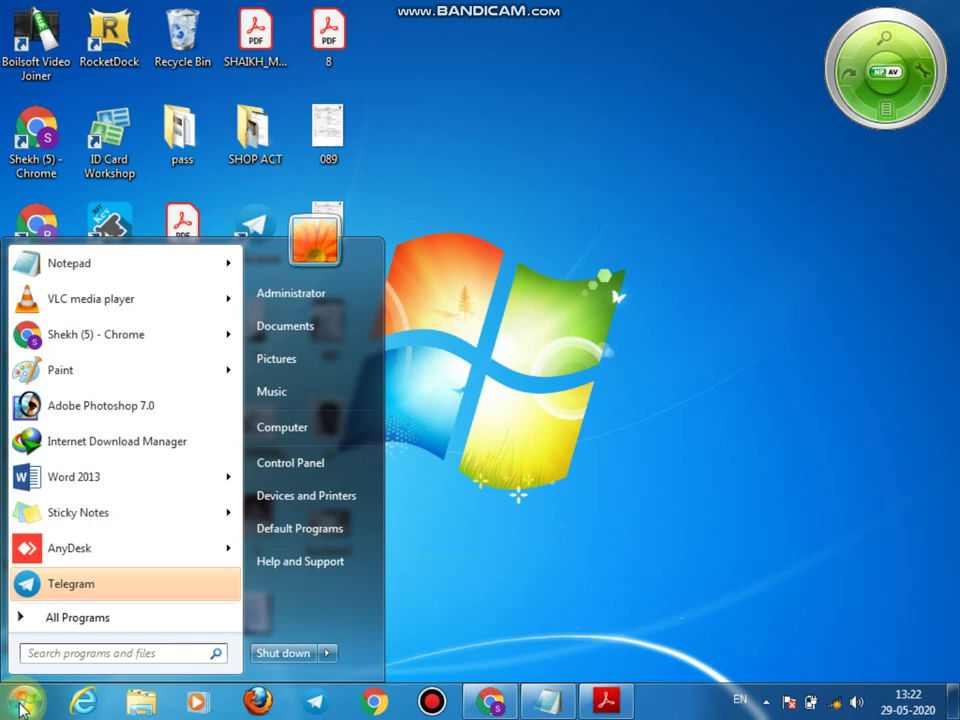
click(22, 705)
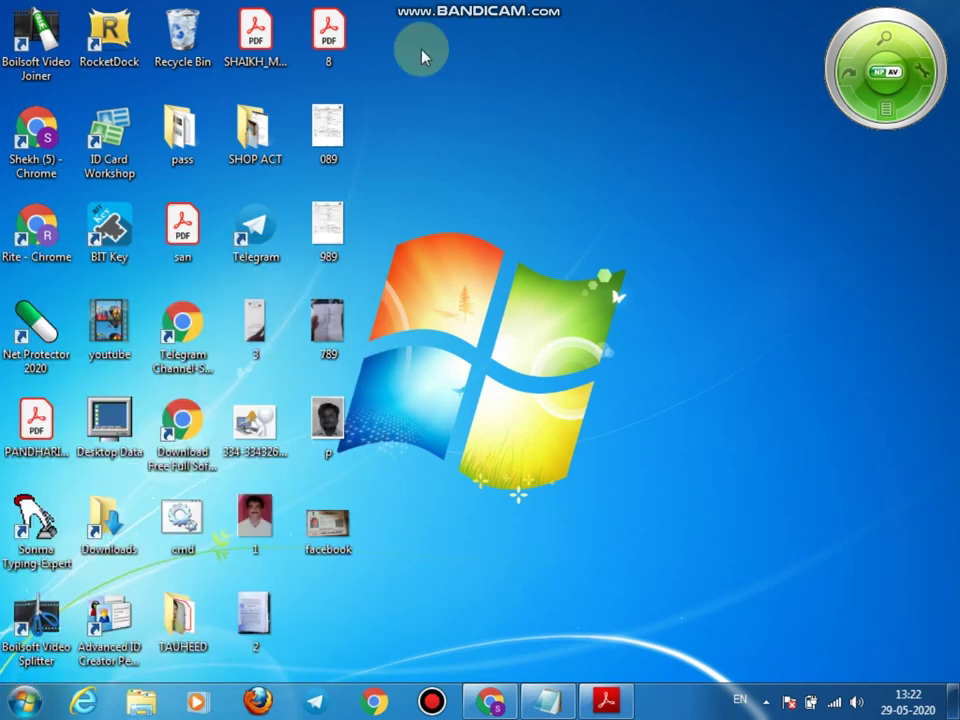
- Point out the desktop's shortcut, folder and file icons by marking them as a group, leaving nothing selected
drag(424, 50, 614, 113)
drag(474, 80, 600, 311)
click(506, 81)
drag(436, 2, 65, 312)
click(514, 94)
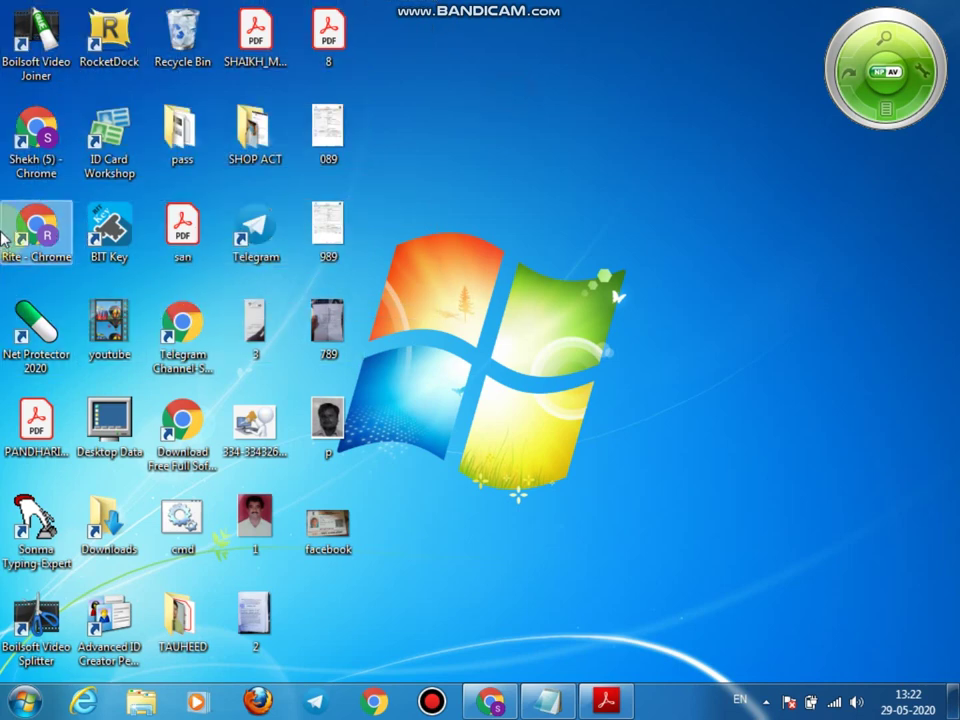
click(30, 145)
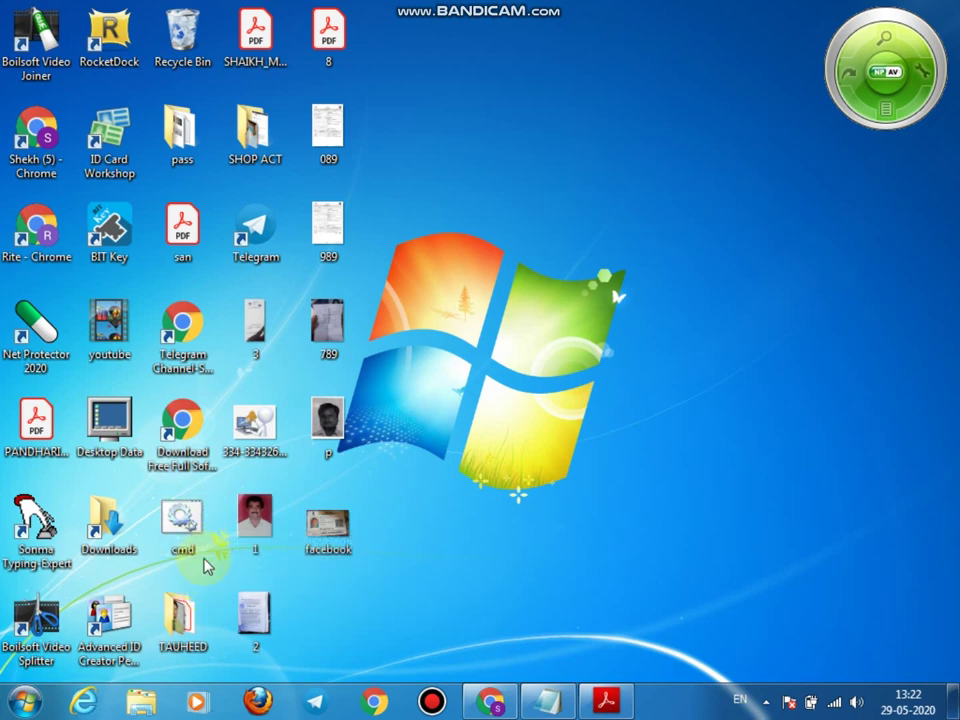
drag(366, 2, 5, 455)
click(514, 197)
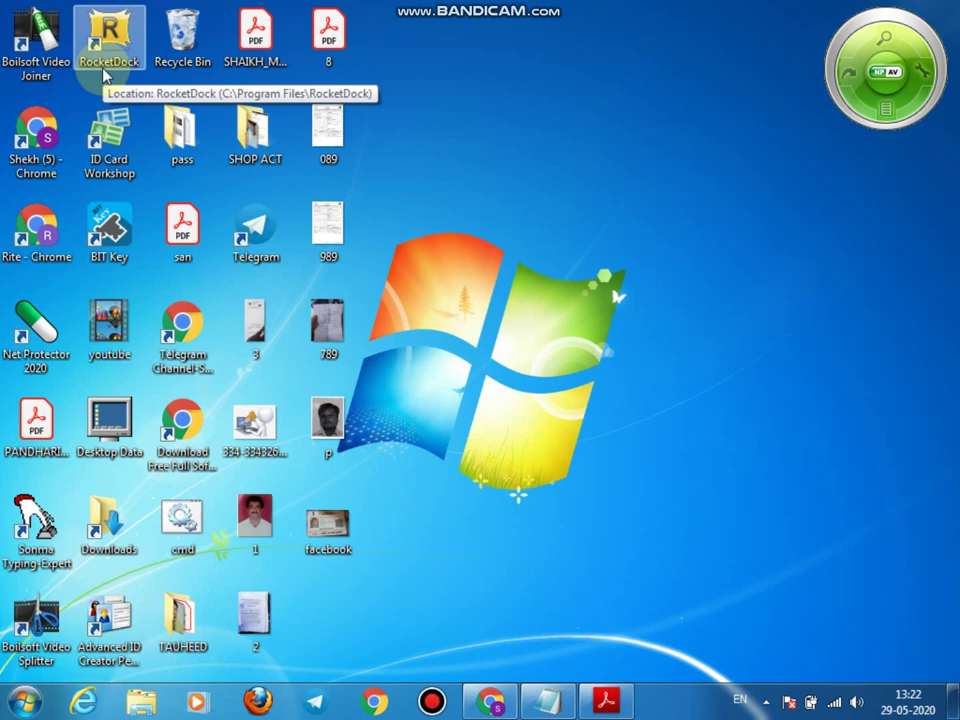
drag(336, 3, 5, 512)
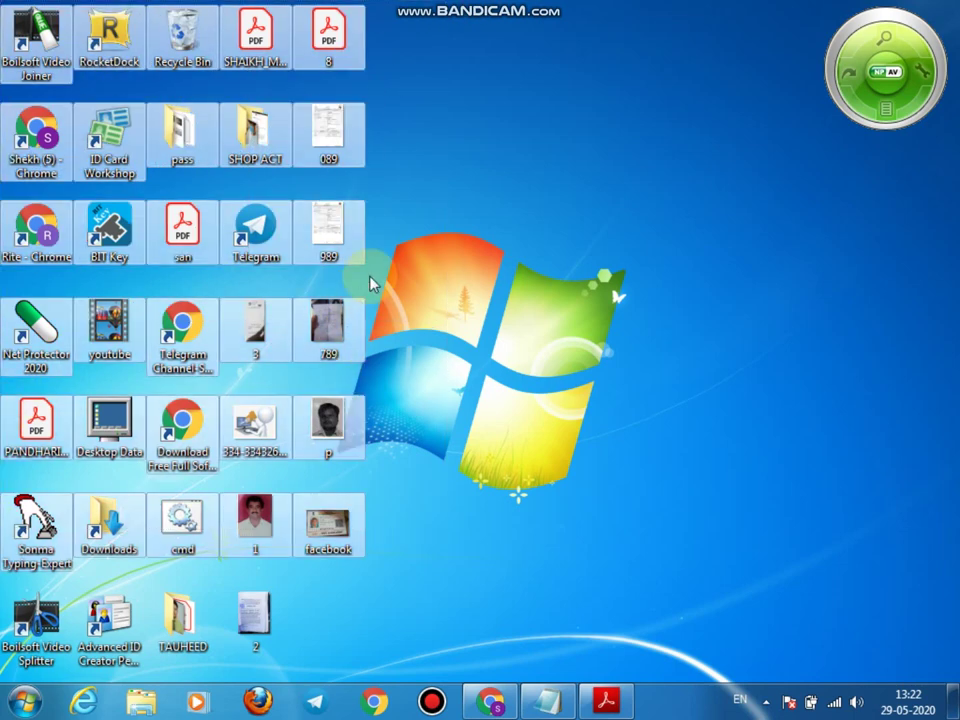
click(422, 221)
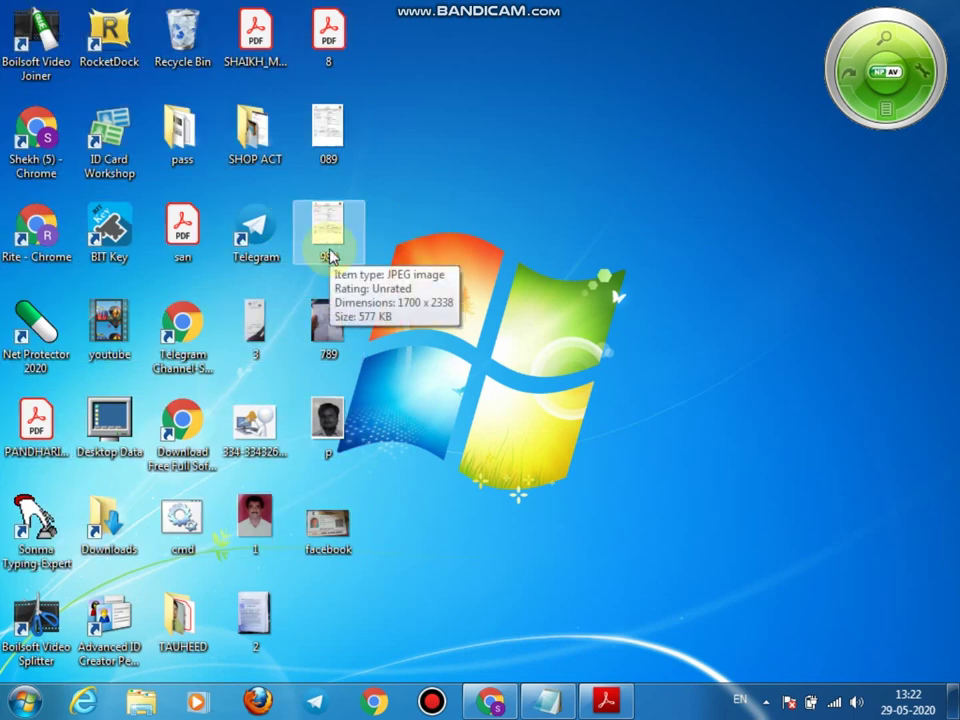
- Open the desktop image 089 for viewing and close the viewer
click(527, 239)
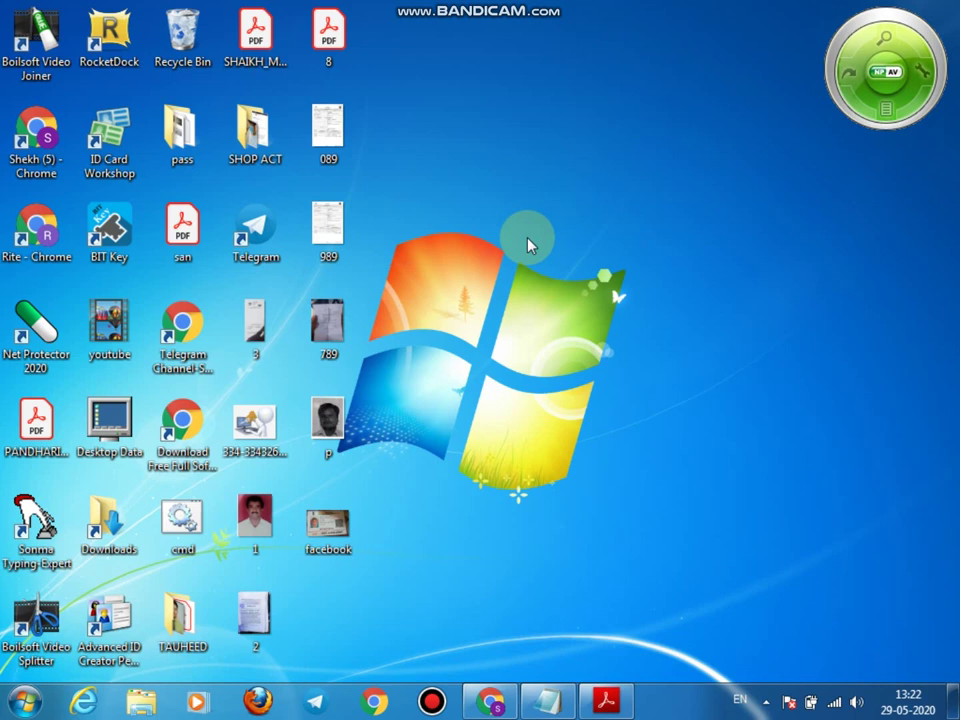
click(330, 158)
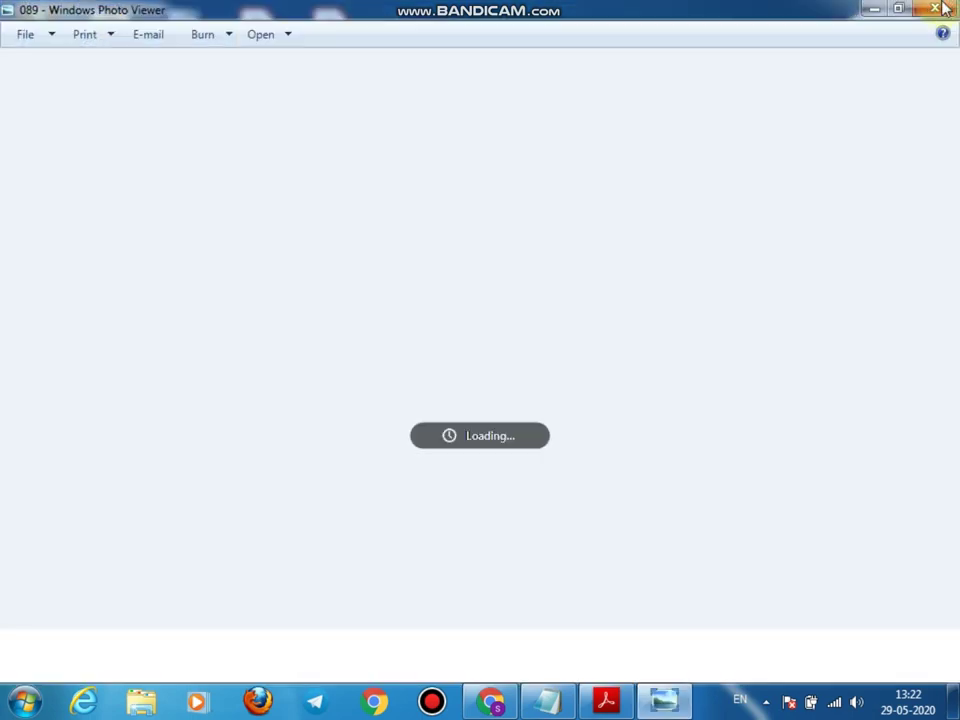
click(936, 9)
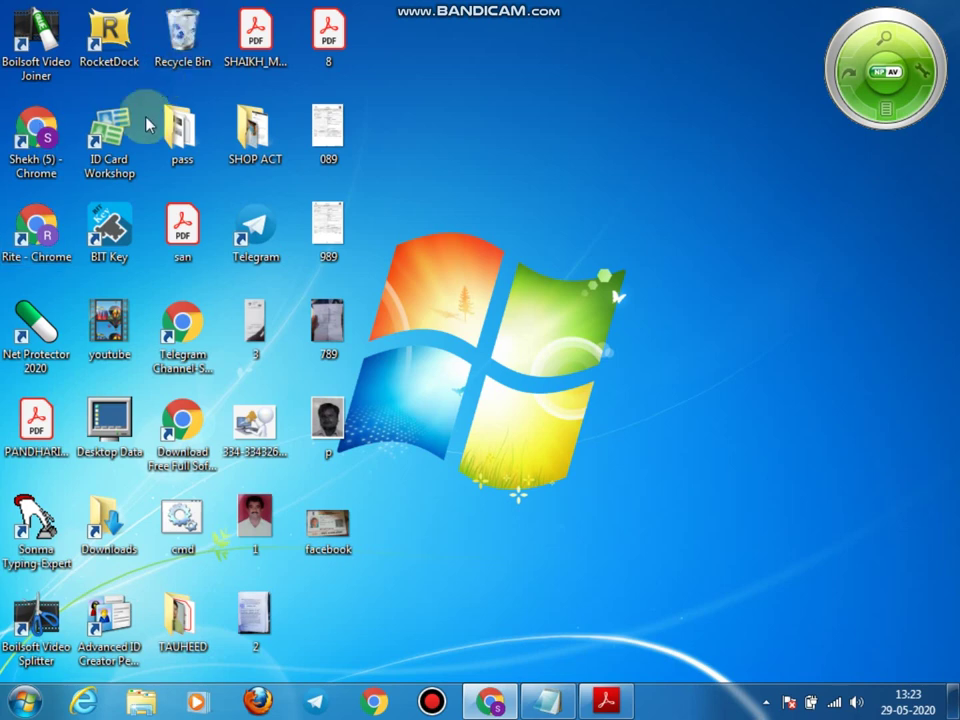
- Mark the desktop icons and the empty wallpaper area to show the parts of the desktop, leaving nothing selected
drag(414, 3, 3, 611)
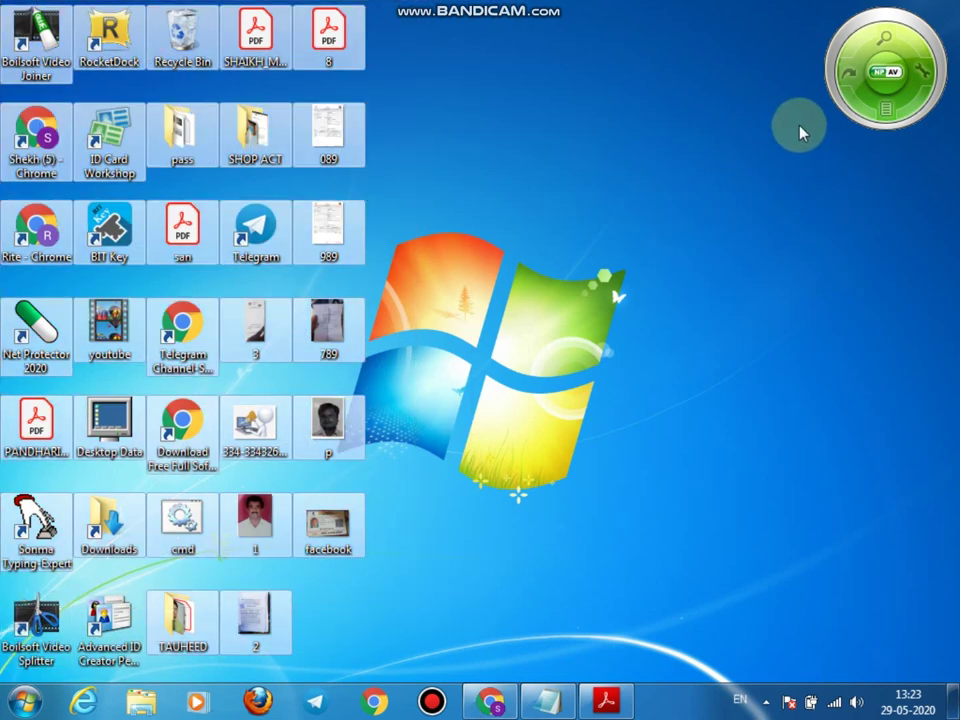
click(725, 131)
drag(402, 1, 767, 461)
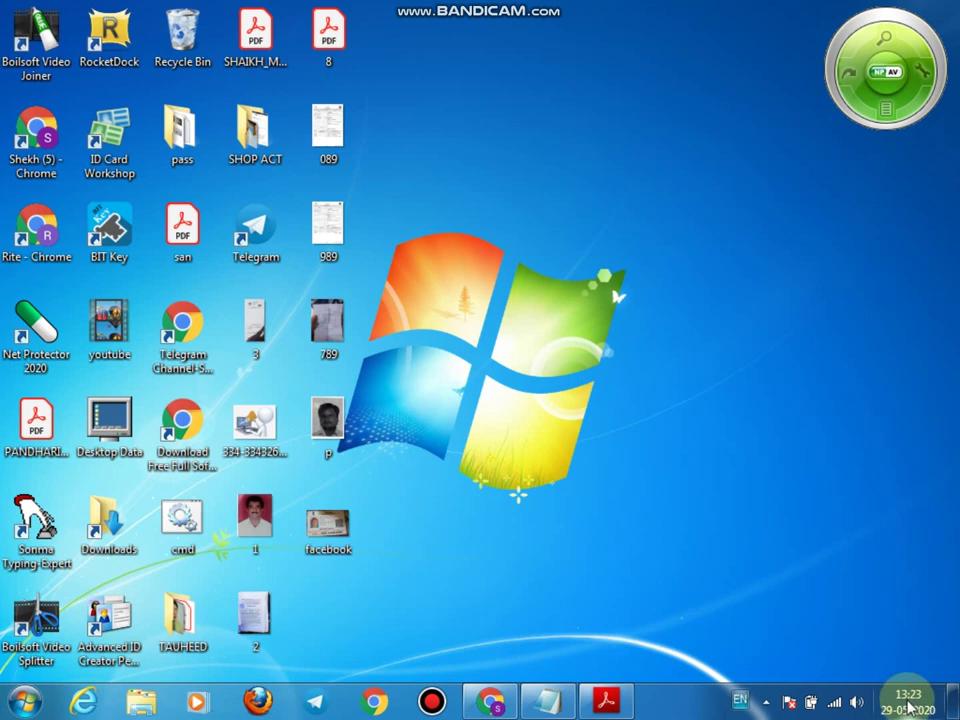
mouse_move(890, 680)
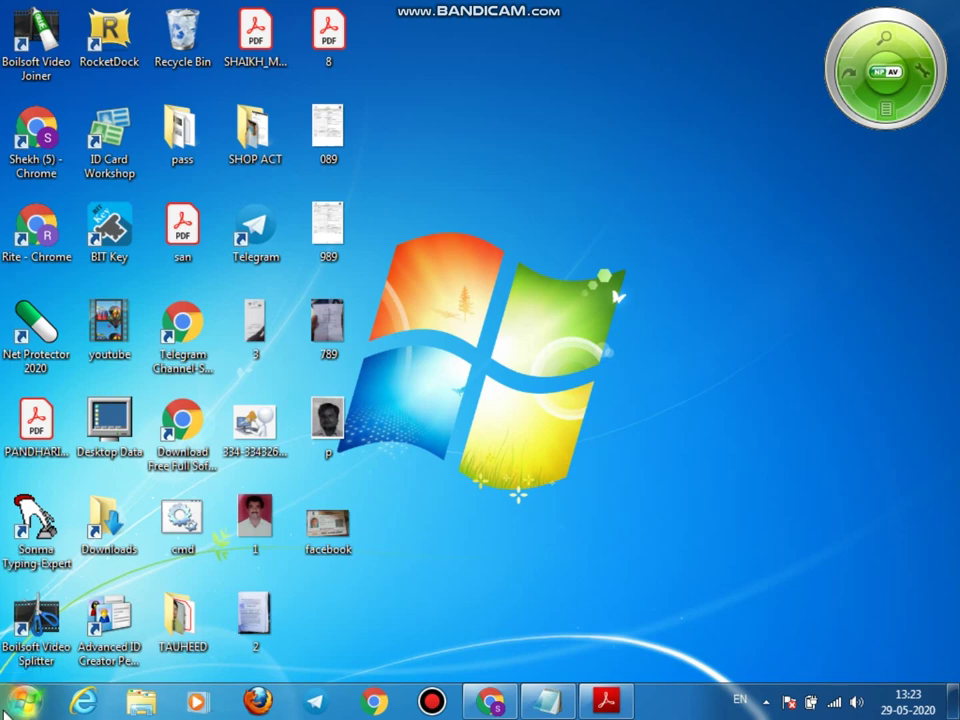
- View the drives in the Computer window at restored size, moved higher on the desktop, and close the window
click(8, 706)
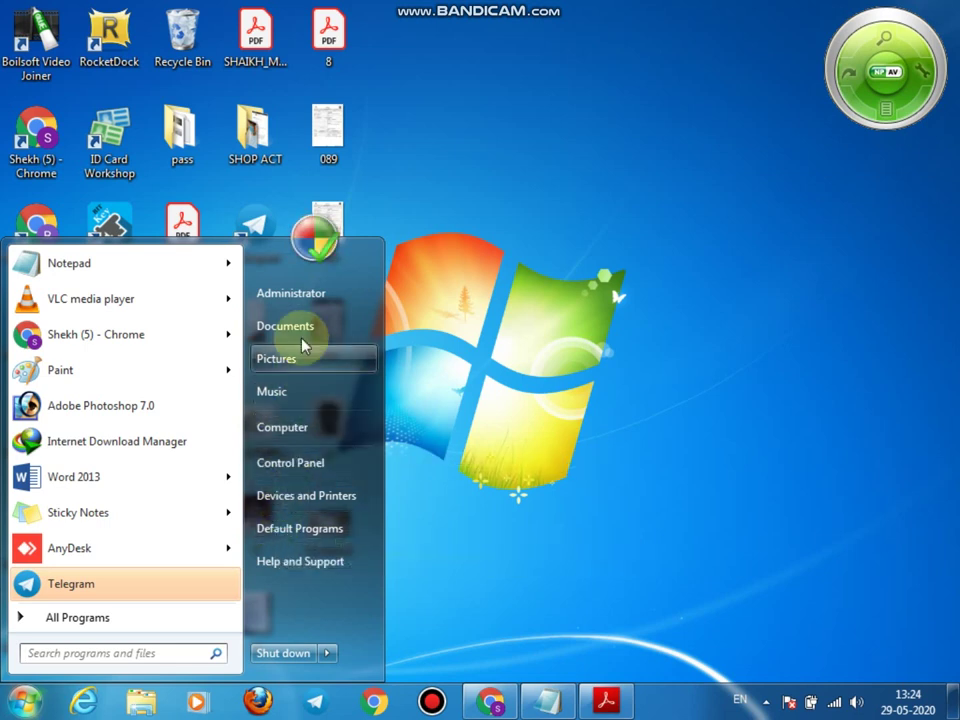
click(289, 438)
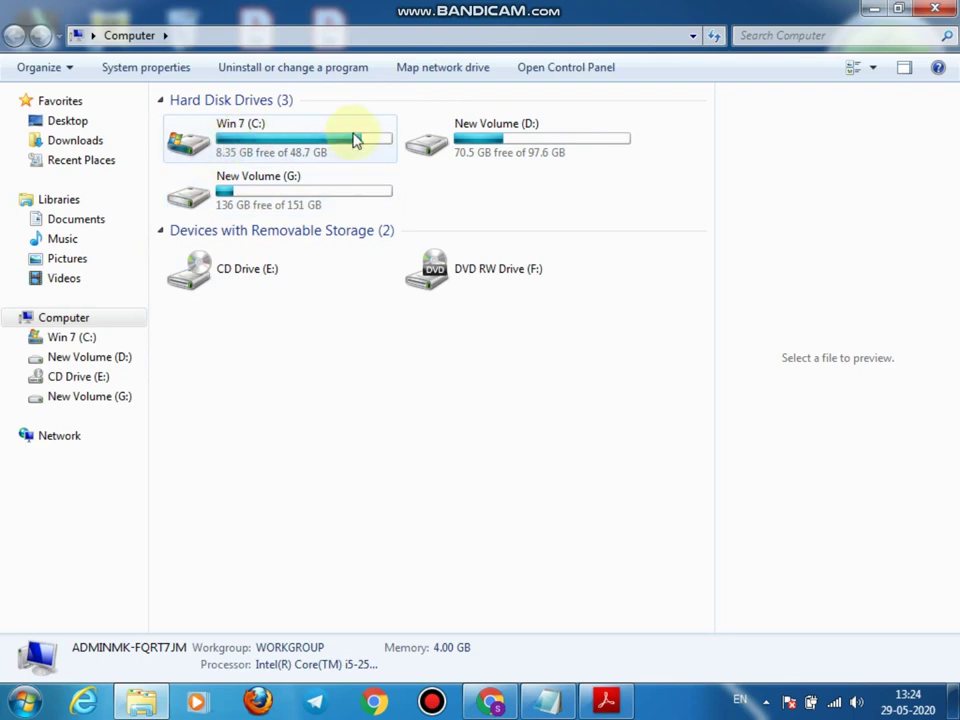
click(897, 8)
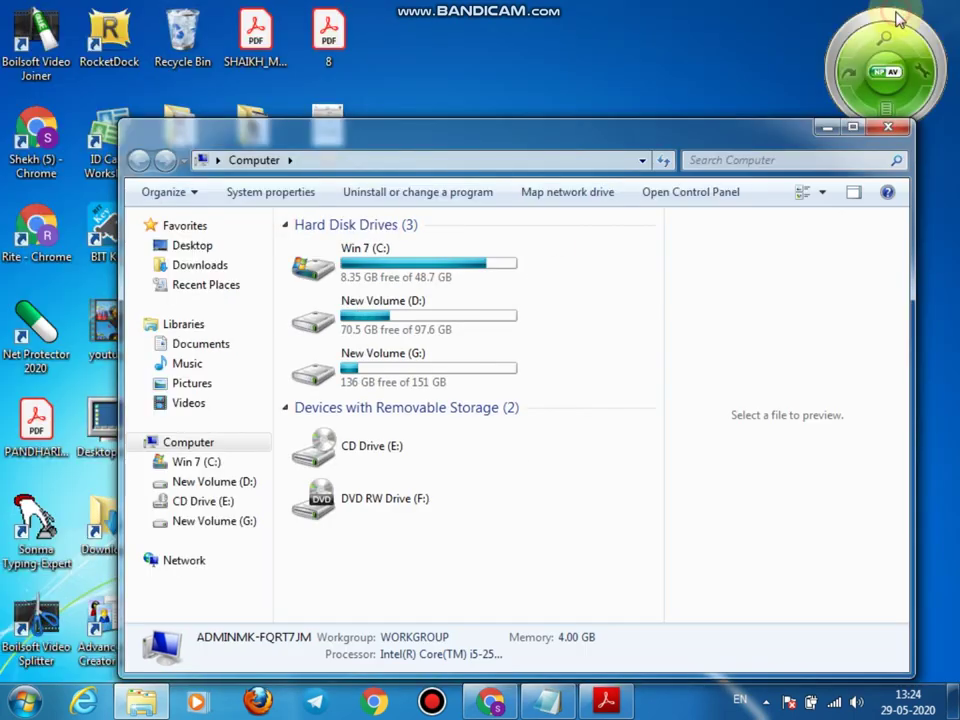
drag(528, 144, 500, 82)
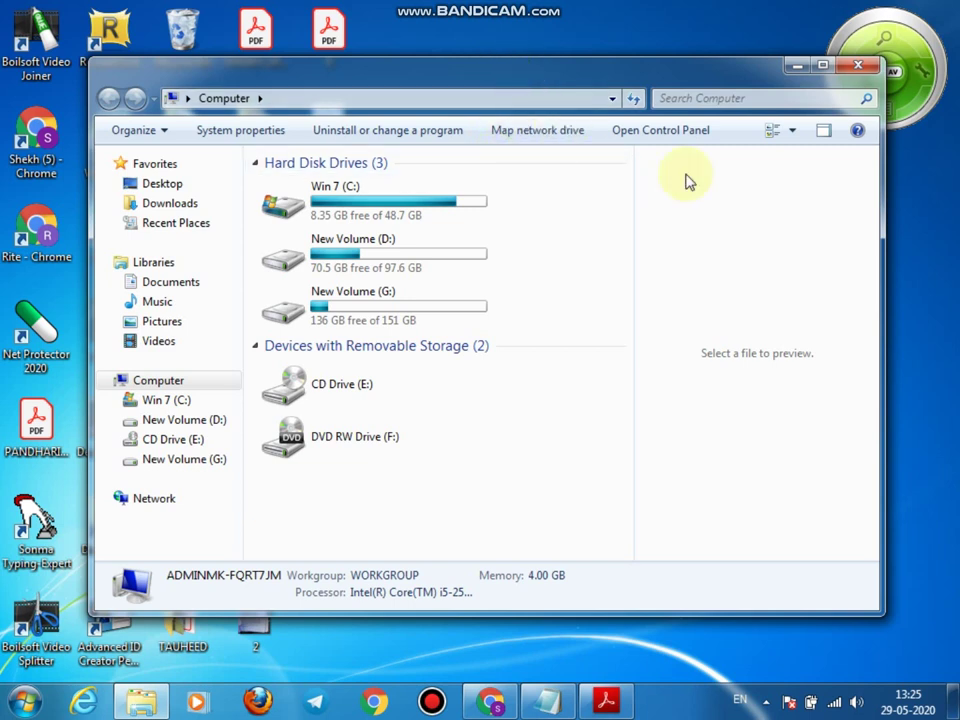
click(859, 67)
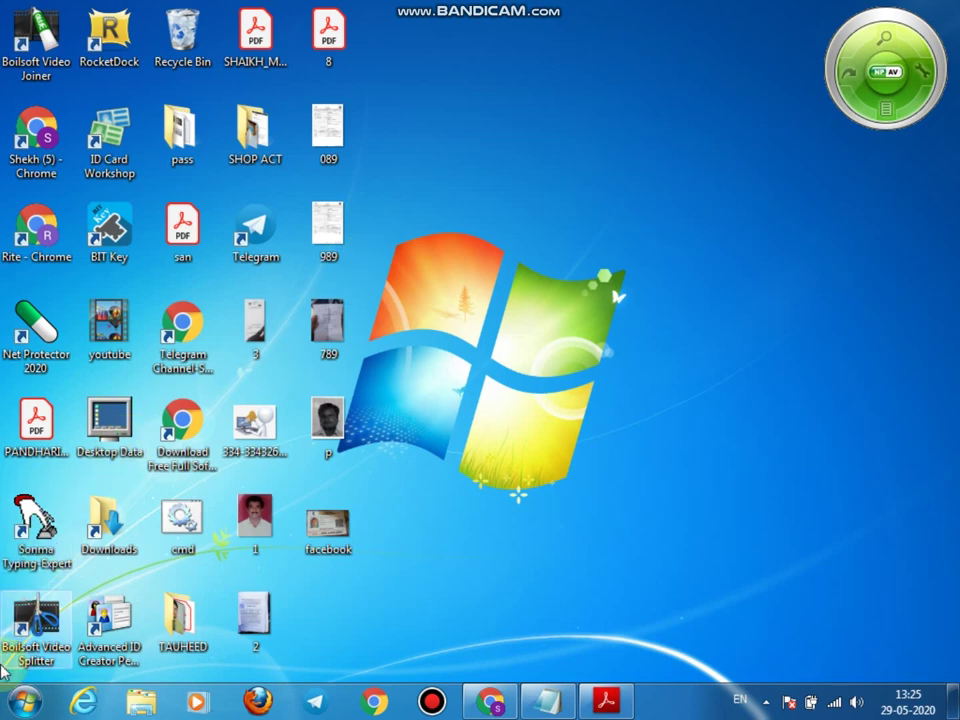
- Examine the frequently used programs in the Start menu, including the Sticky Notes tasks and VLC media player's recent files
click(24, 700)
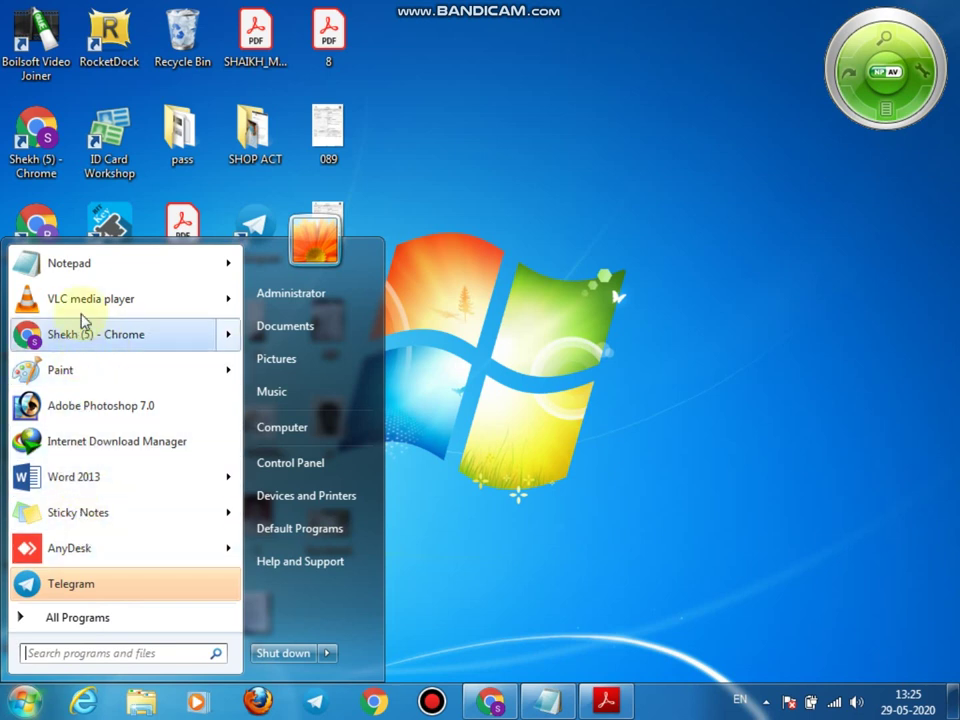
mouse_move(95, 528)
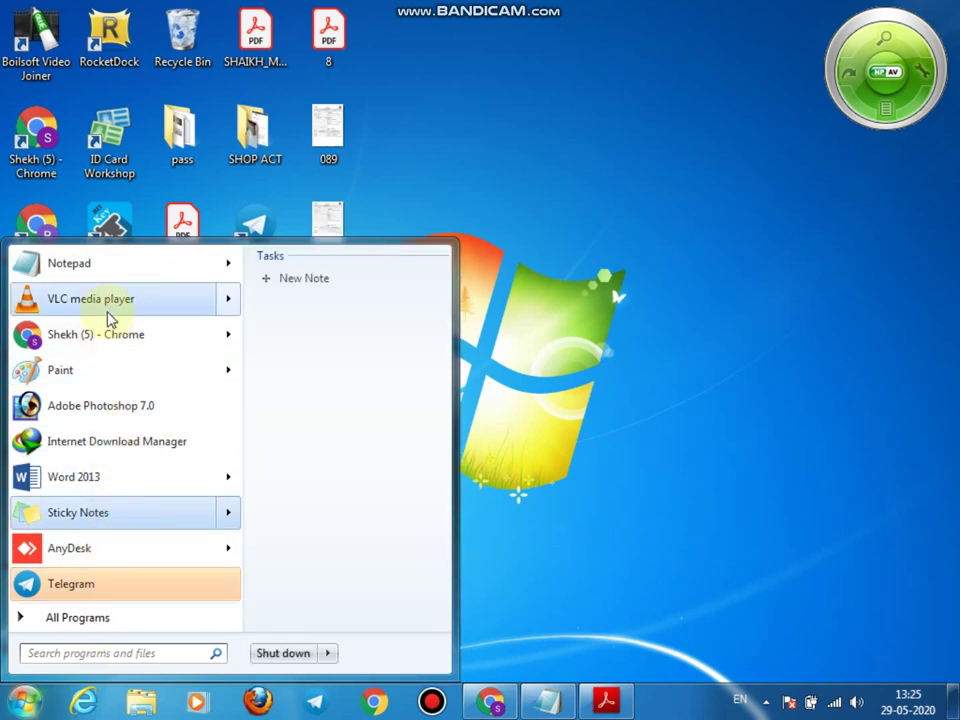
mouse_move(110, 318)
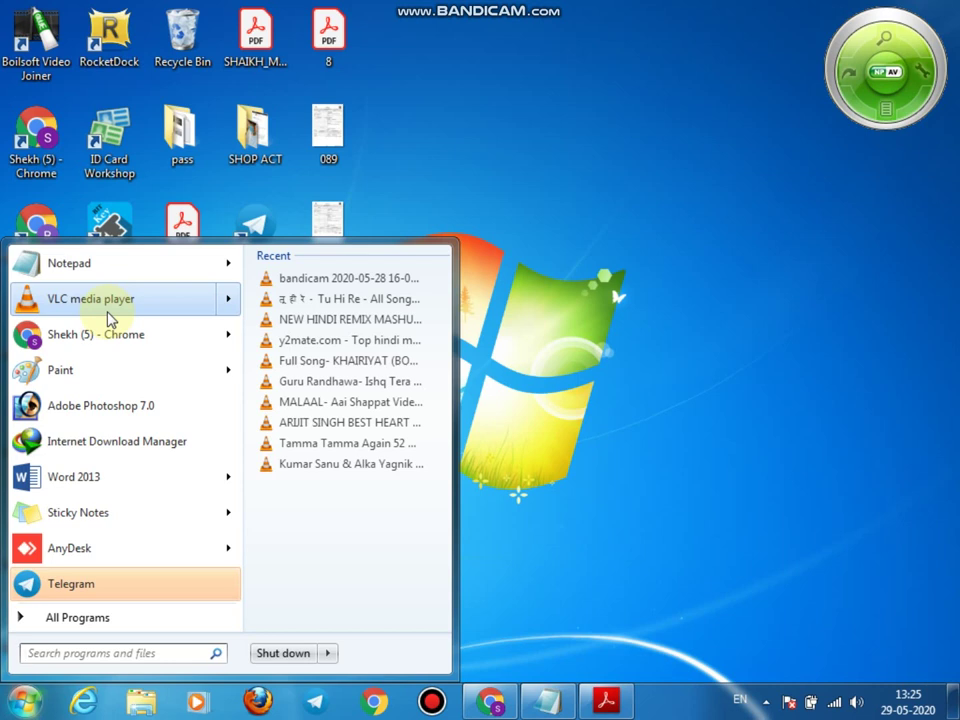
- Browse the complete list of installed programs in the Start menu from beginning to end
click(90, 622)
click(90, 622)
click(90, 622)
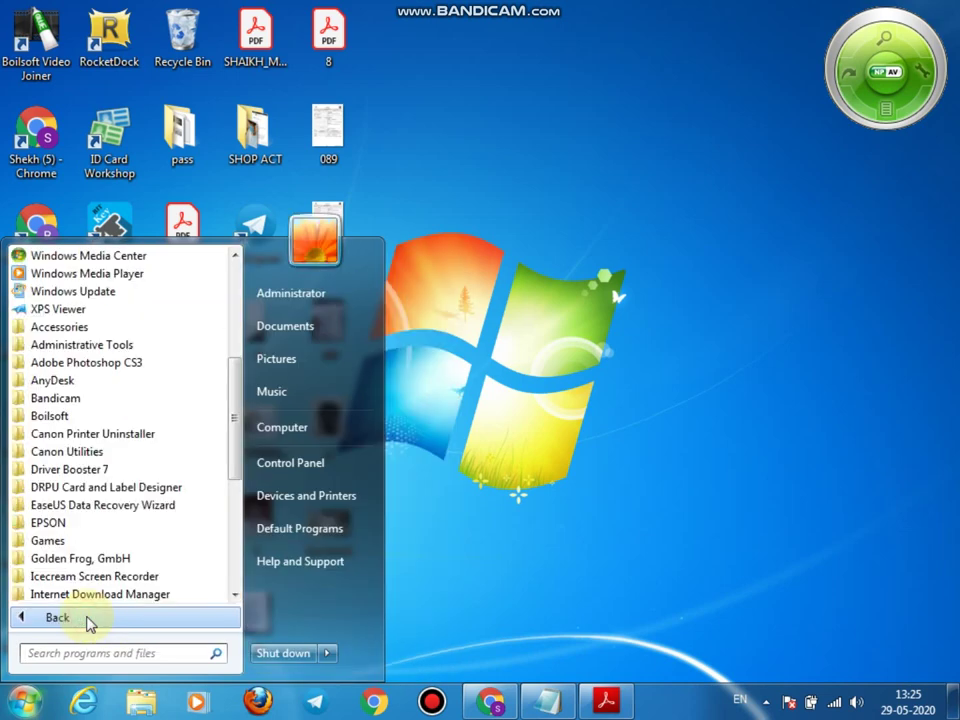
scroll(107, 476, up, 2)
scroll(105, 474, up, 3)
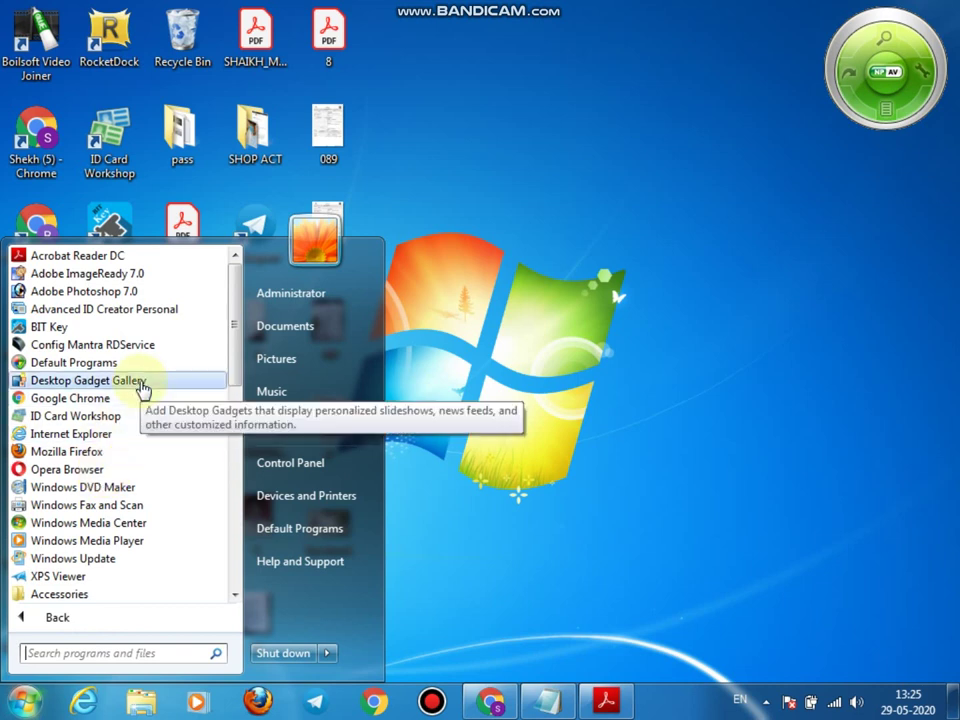
drag(236, 294, 237, 522)
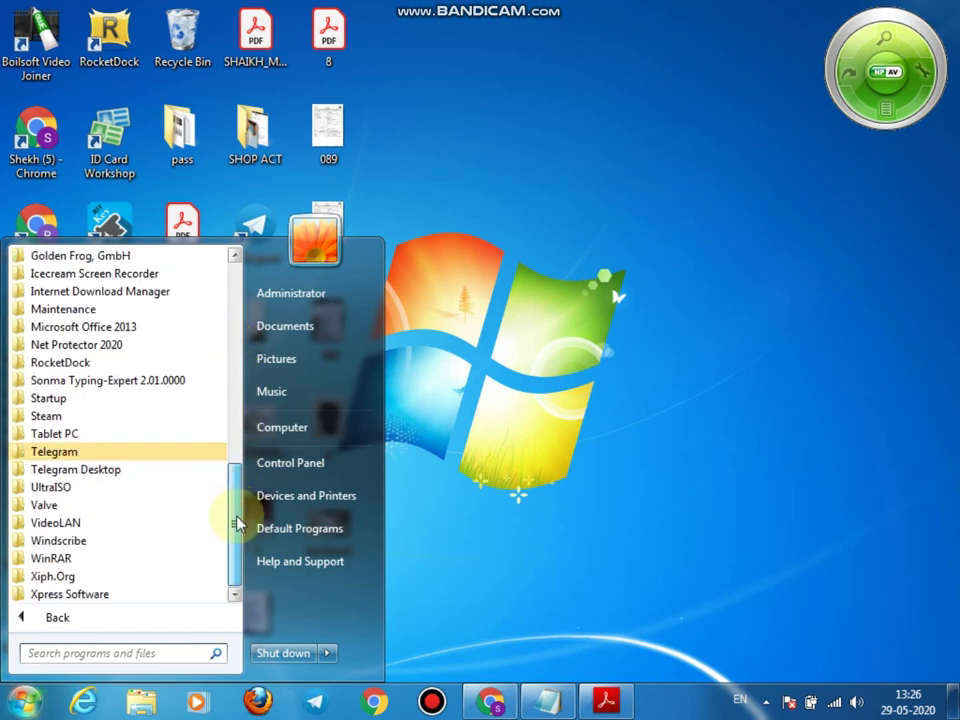
drag(236, 558, 250, 256)
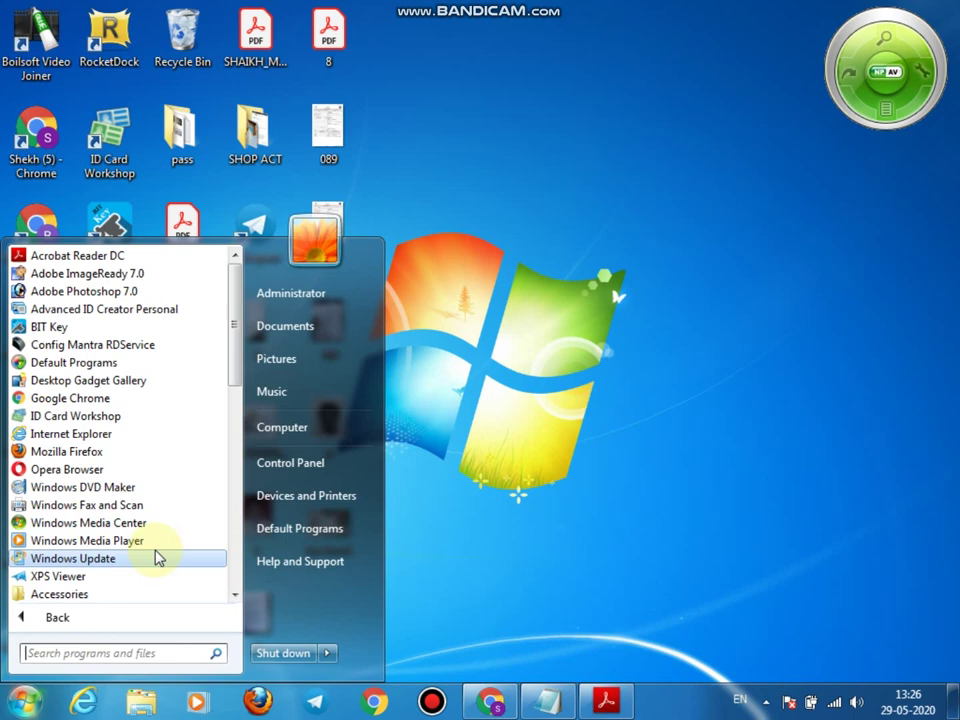
drag(240, 318, 236, 525)
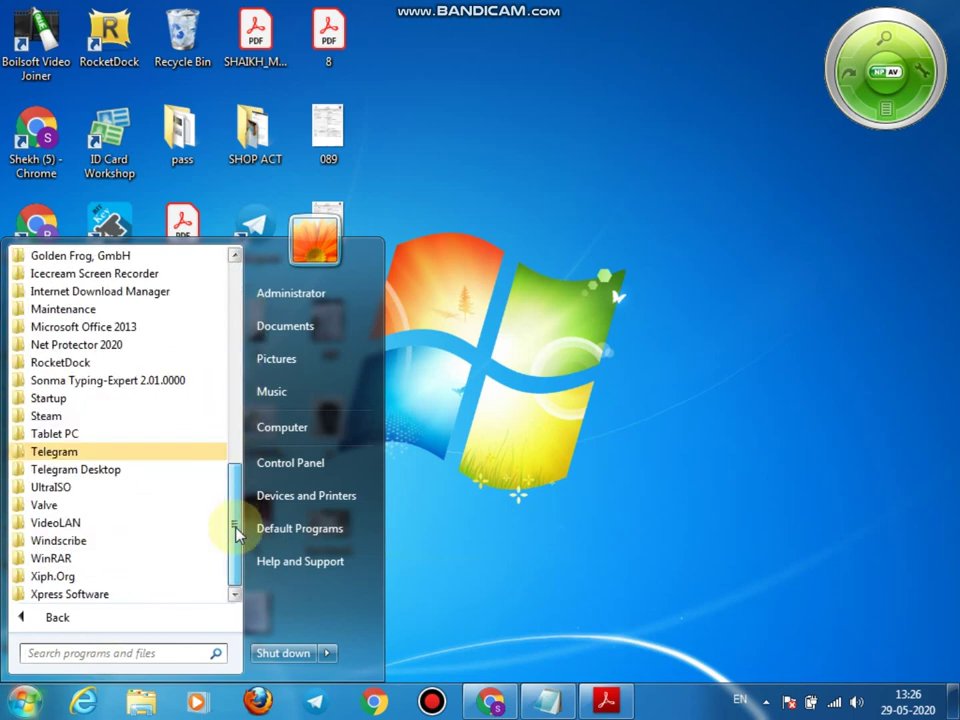
- Search the Start menu for "notepad" and close the menu without launching anything
click(66, 654)
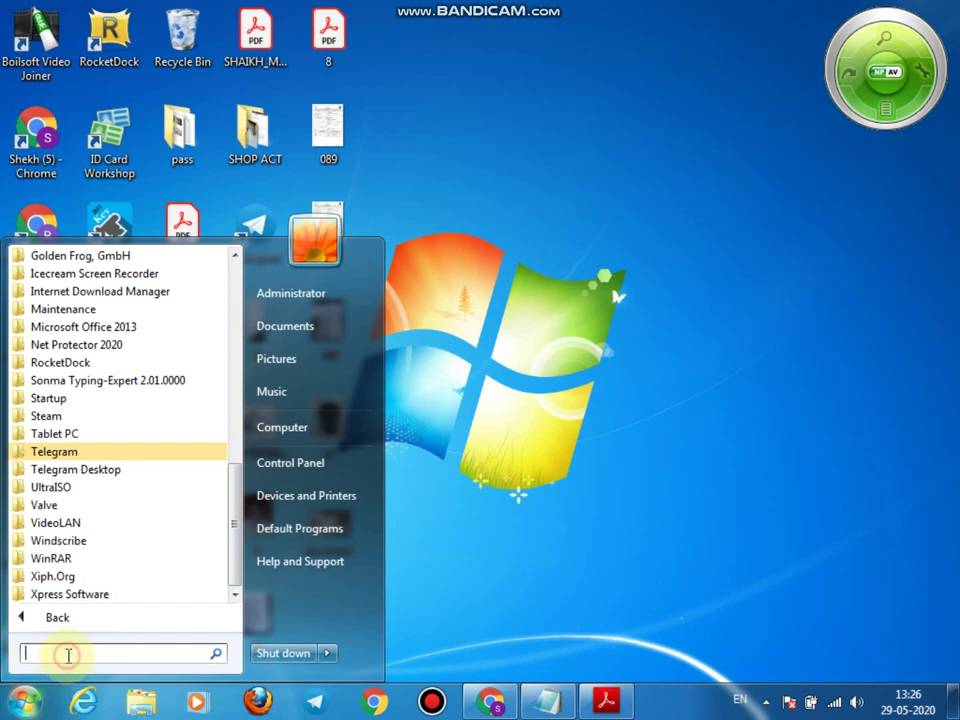
text(n)
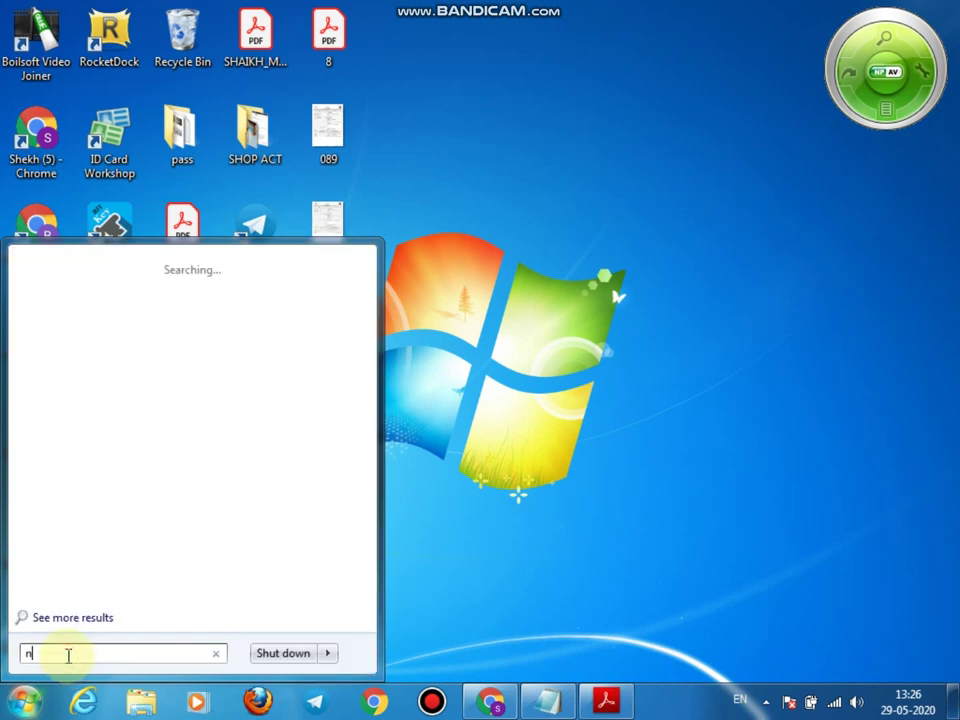
key(BackSpace)
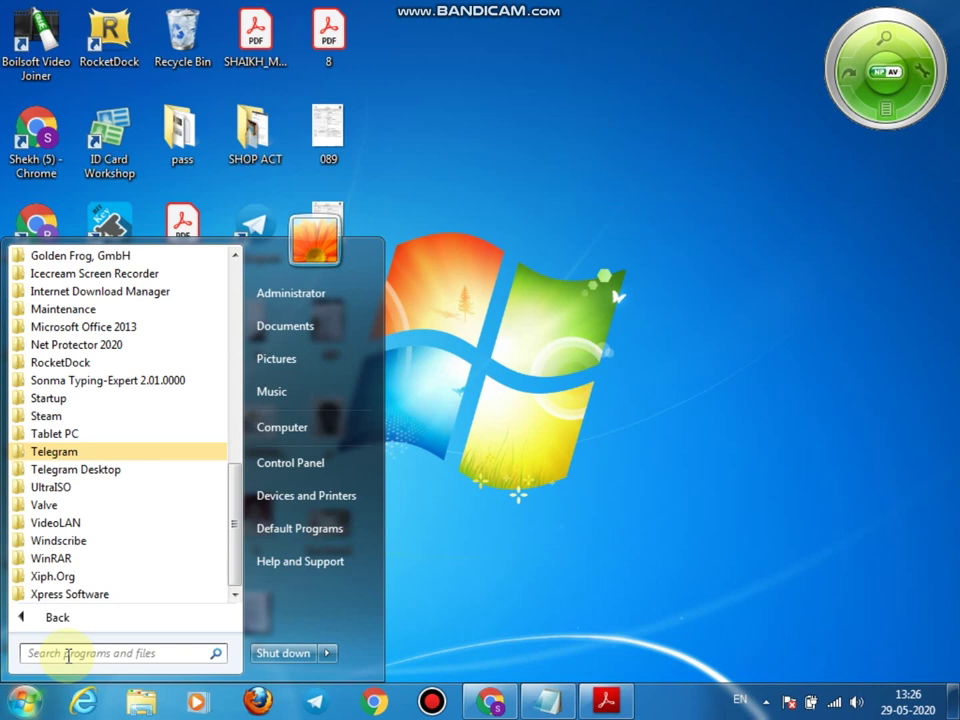
text(not)
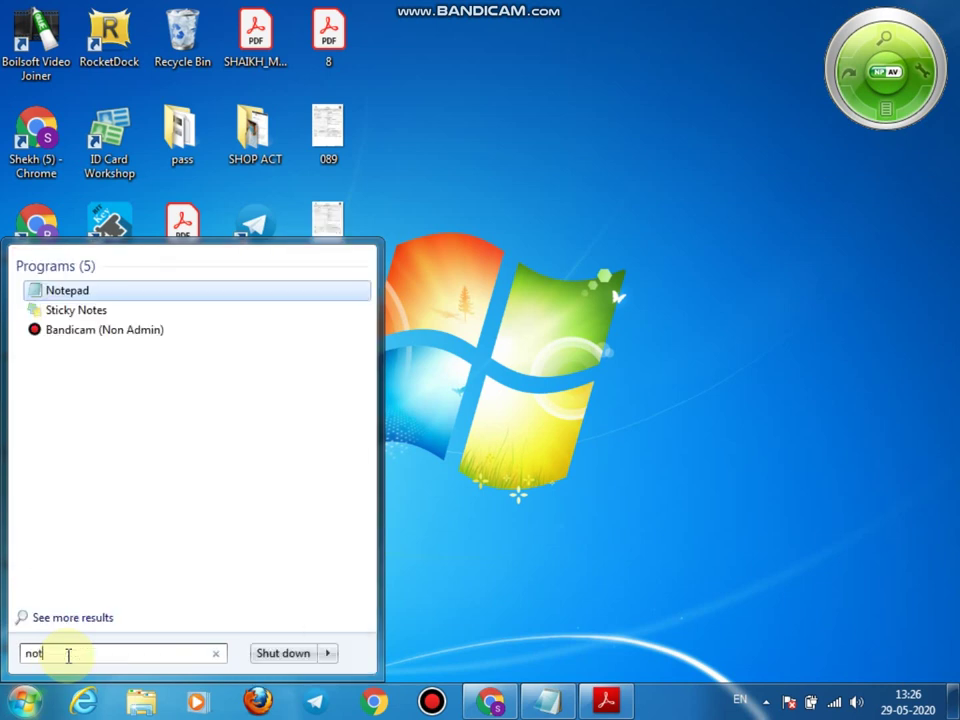
text(epad)
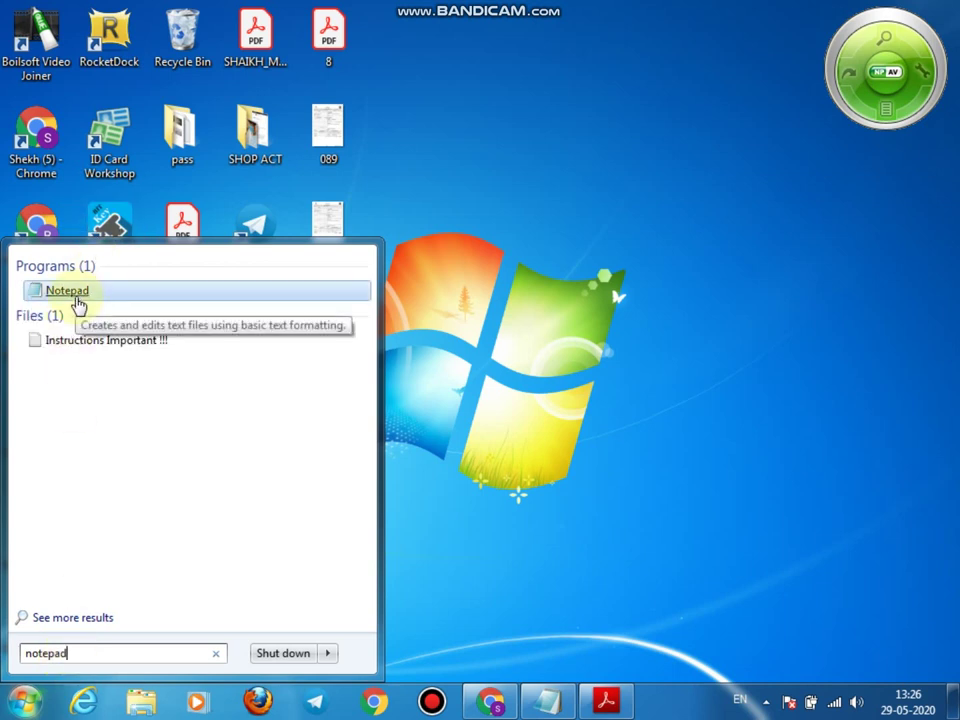
click(615, 358)
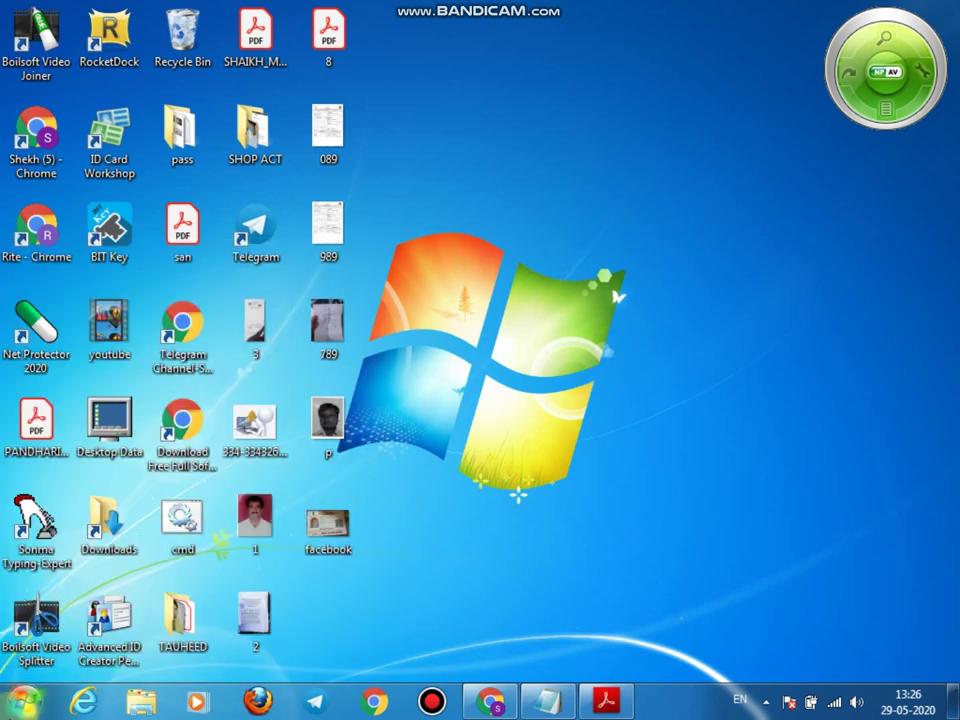
- Examine the Start menu's system links and additional shutdown options, such as Lock, Restart and Sleep, and close the menu without choosing any
click(24, 700)
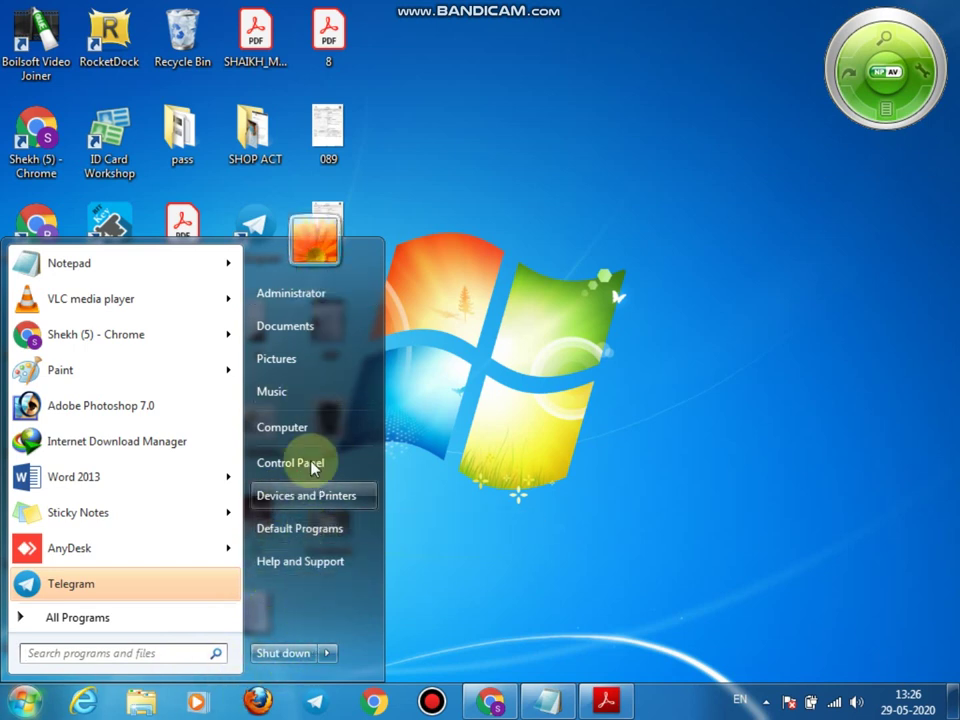
click(325, 654)
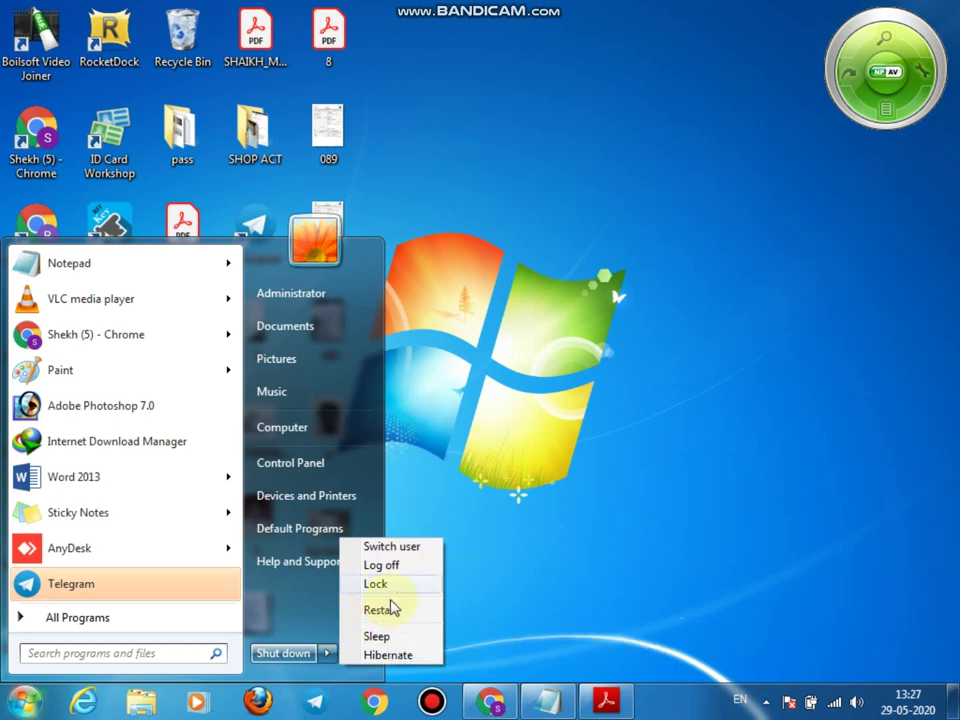
click(507, 397)
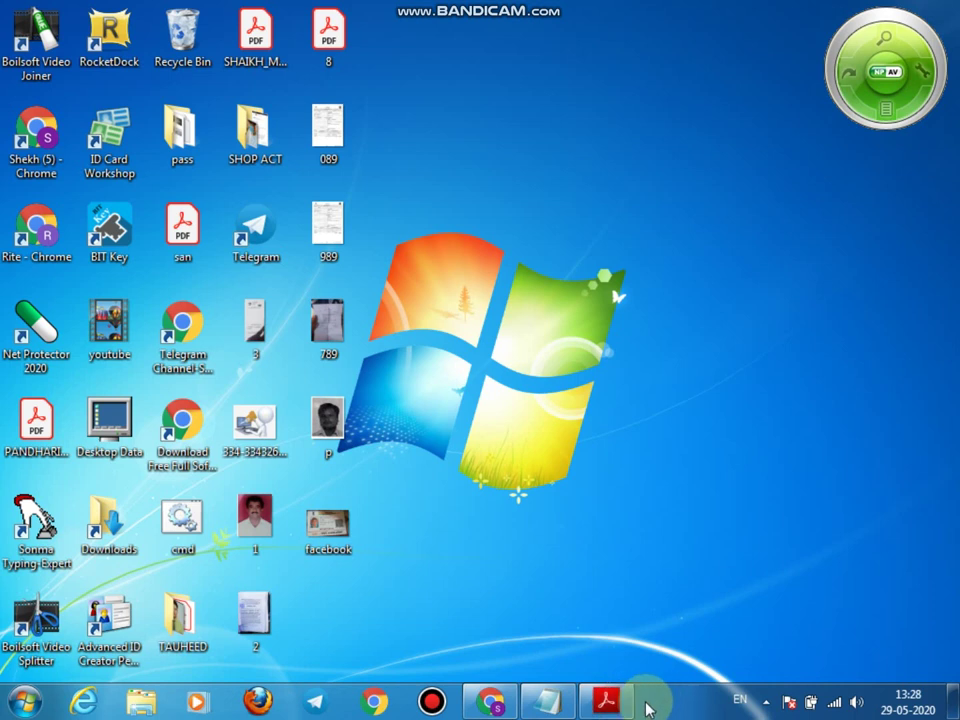
click(20, 702)
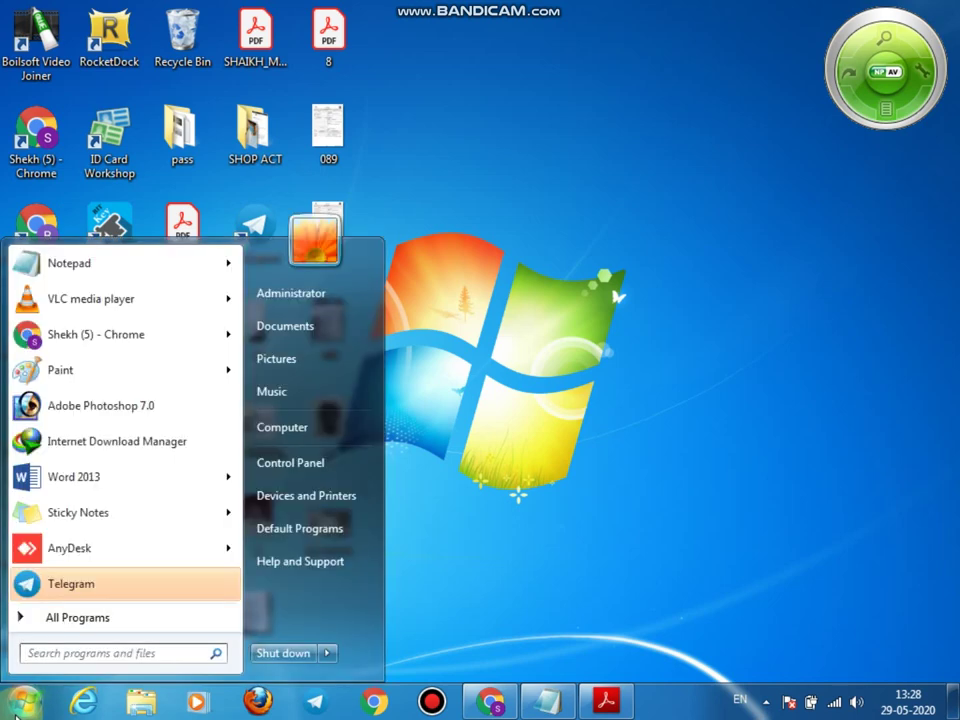
click(669, 471)
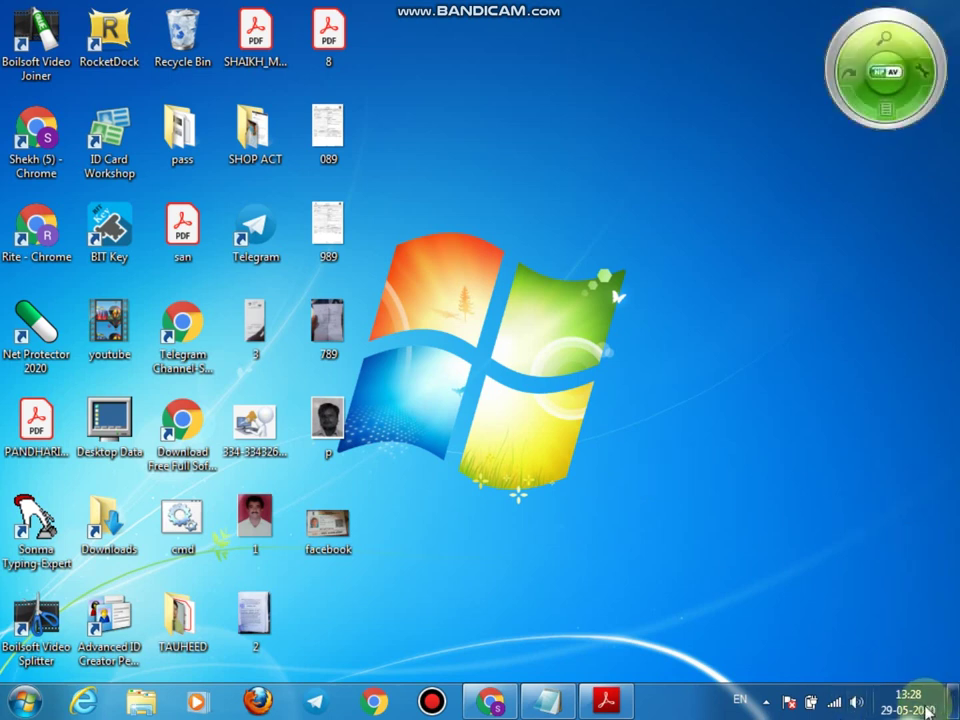
- Outline the empty desktop area with selection rectangles, select all the desktop icons together, and clear the selection
mouse_move(927, 712)
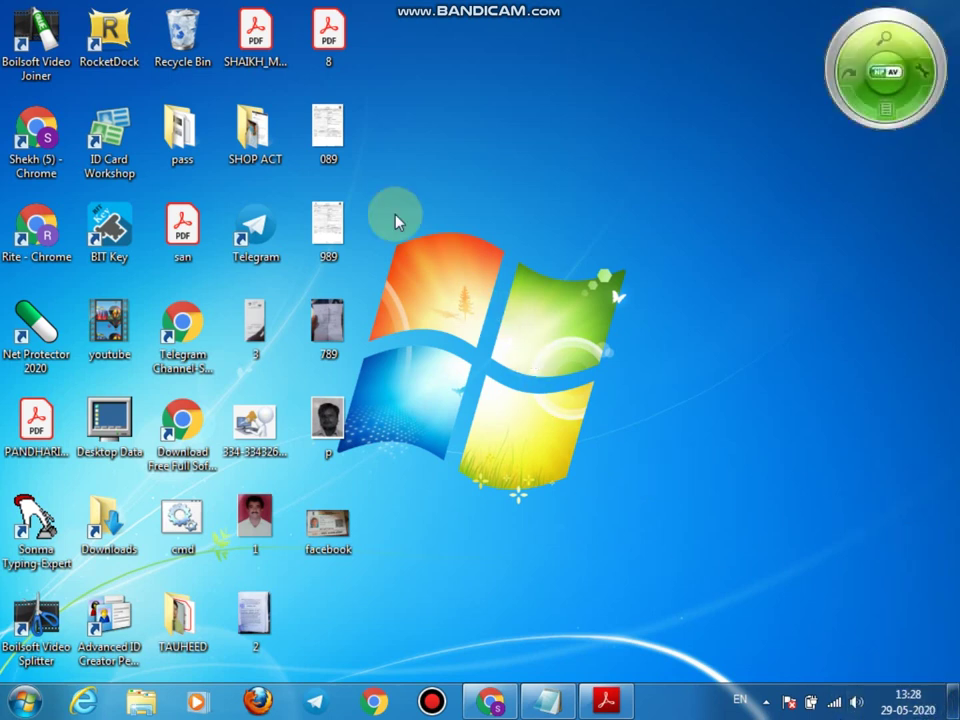
drag(420, 63, 738, 508)
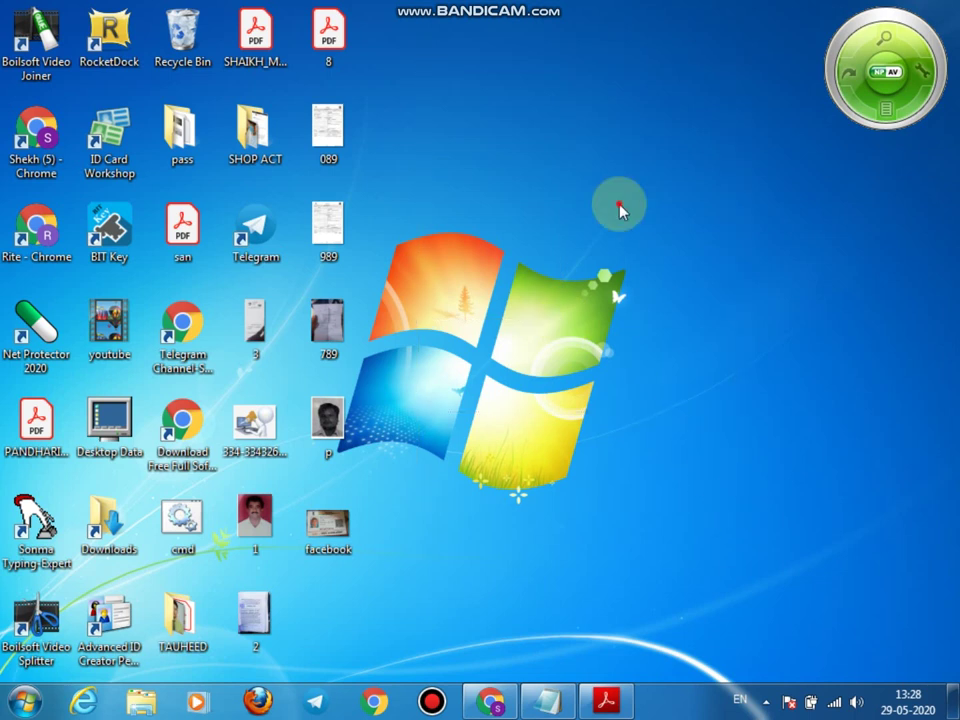
drag(548, 237, 638, 435)
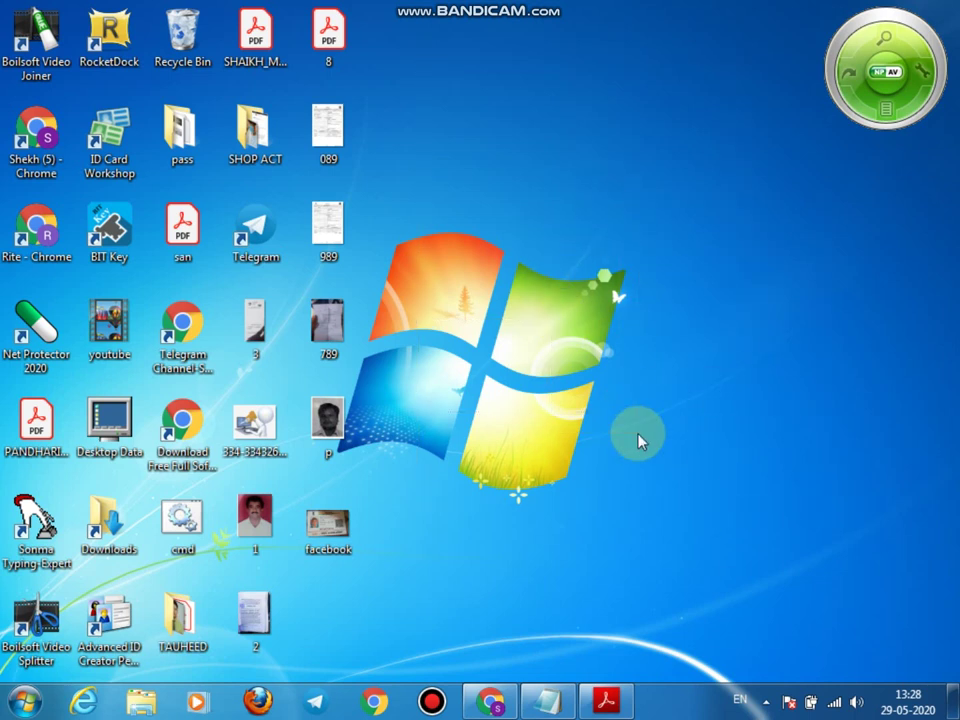
drag(484, 10, 5, 625)
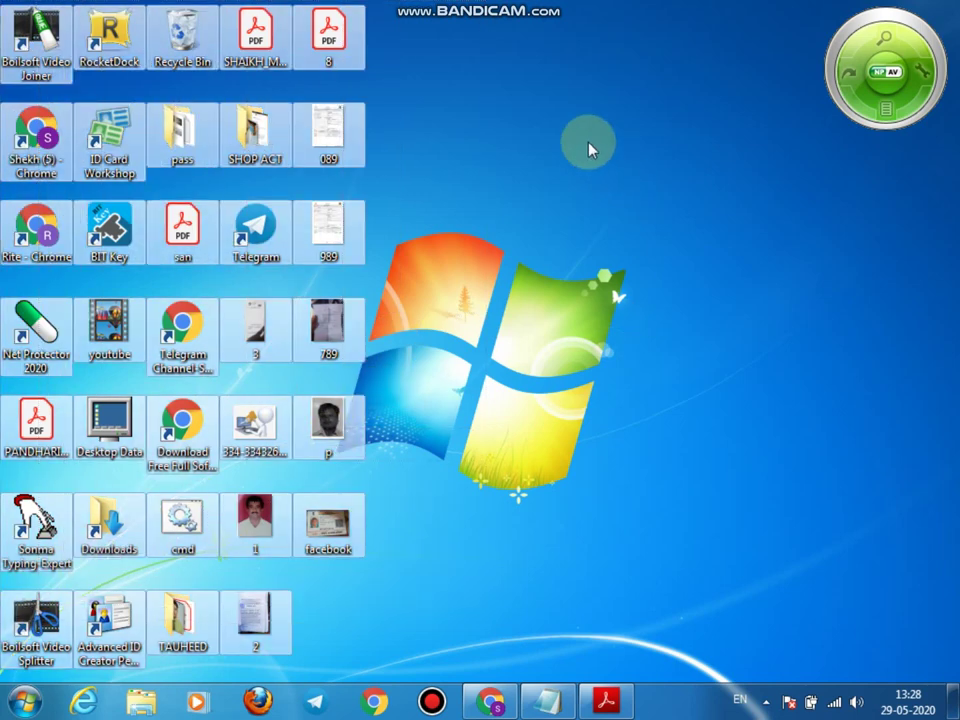
click(444, 129)
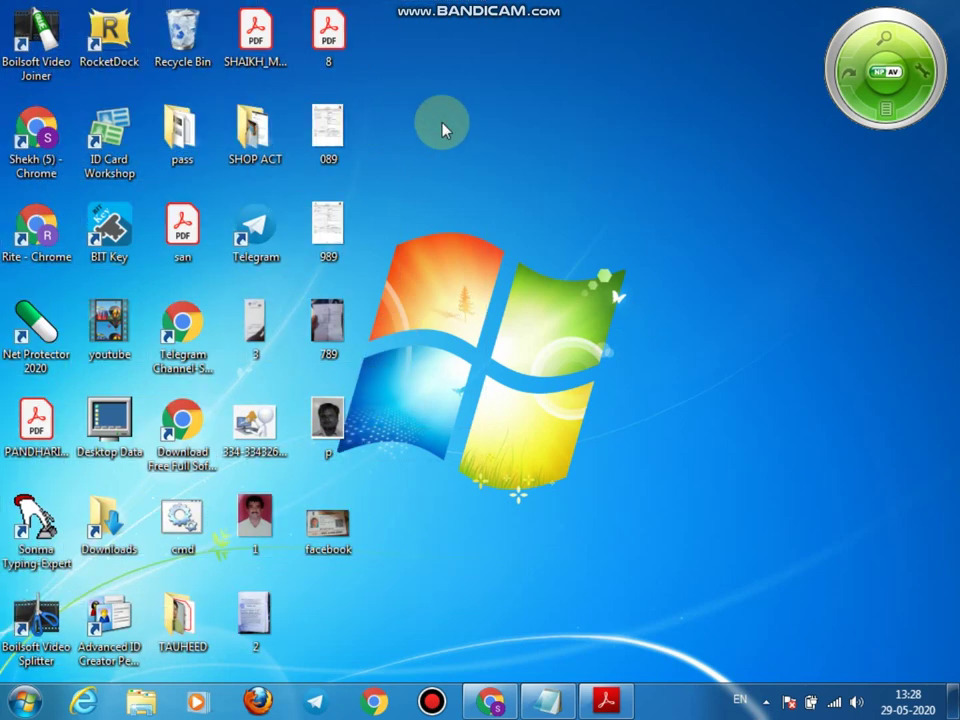